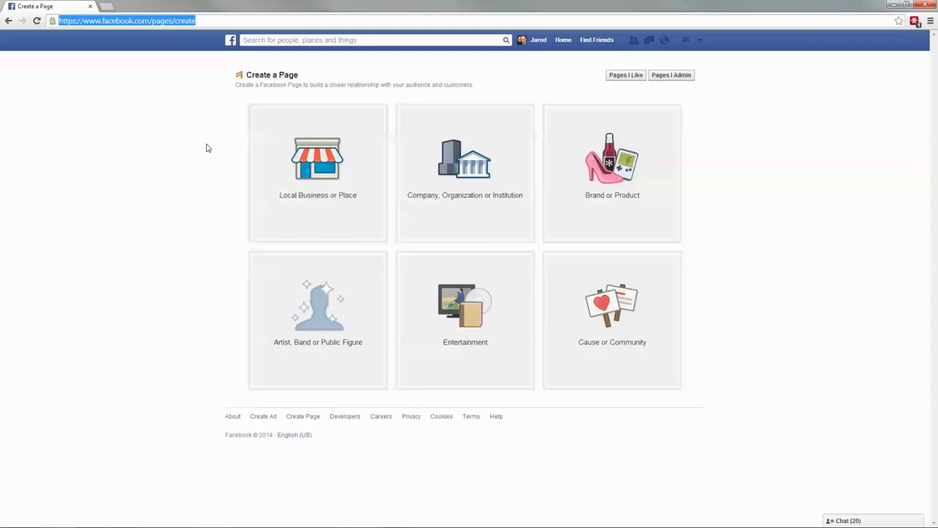
- Pick the Local Business or Place page type and choose Real Estate as its category
{"action": "left_click", "coordinate": [170, 120]}
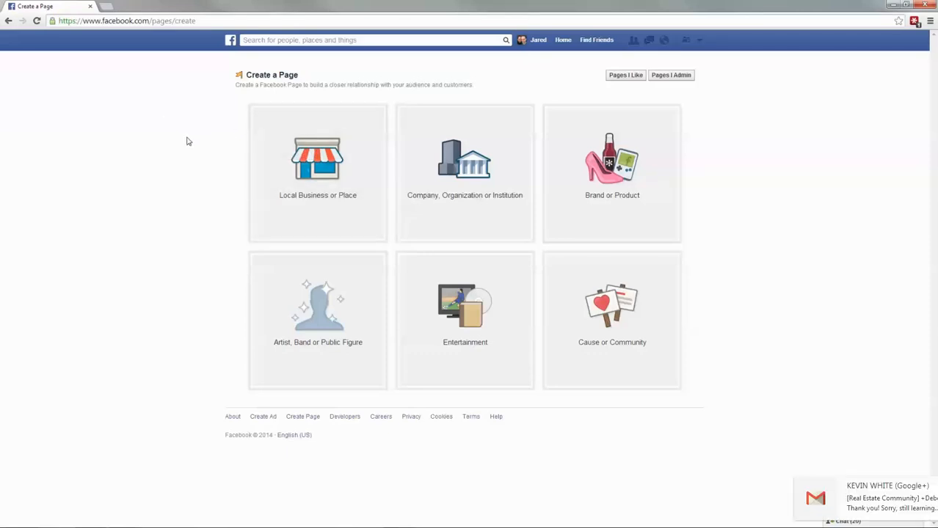
{"action": "left_click", "coordinate": [332, 198]}
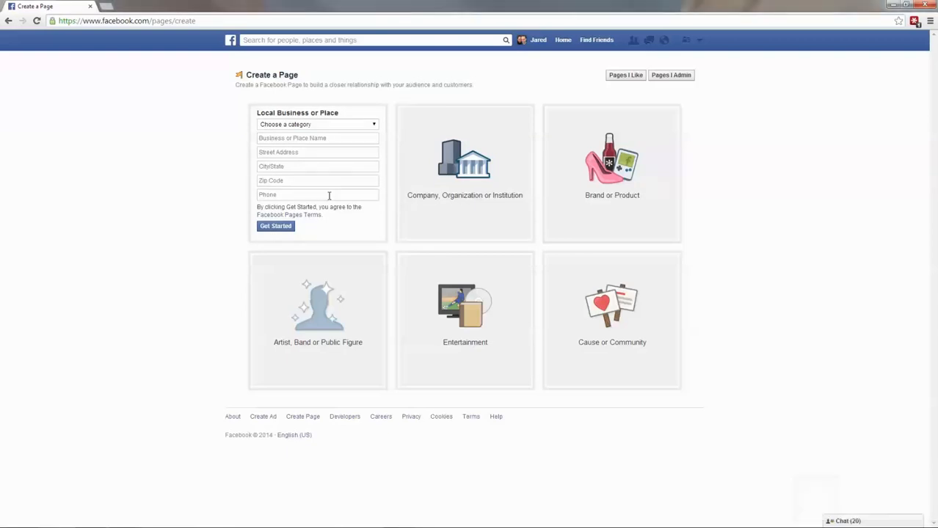
{"action": "left_click", "coordinate": [364, 125]}
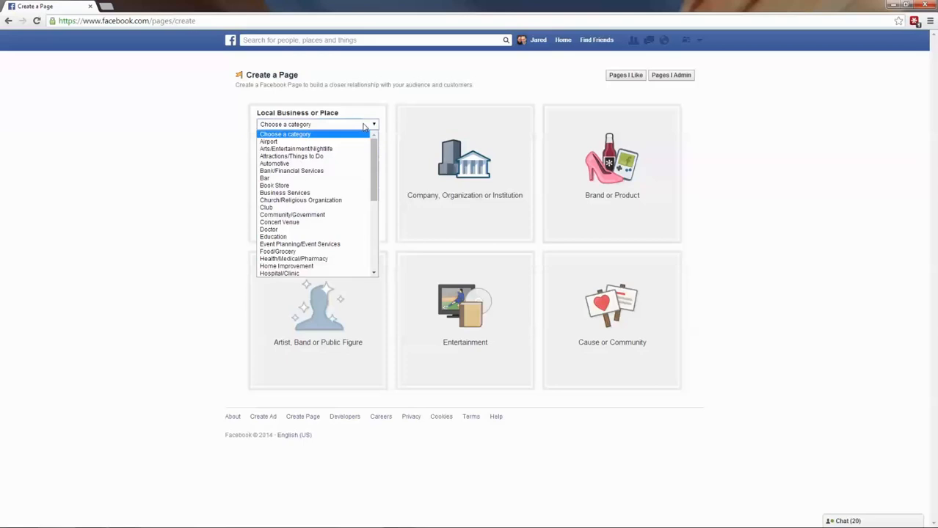
{"action": "scroll", "coordinate": [338, 236], "scroll_direction": "down", "scroll_amount": 8}
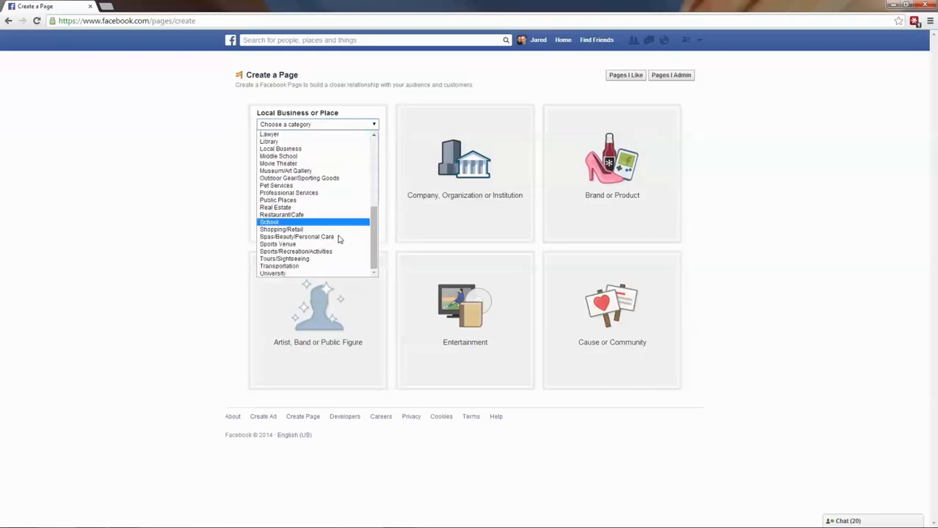
{"action": "left_click", "coordinate": [283, 209]}
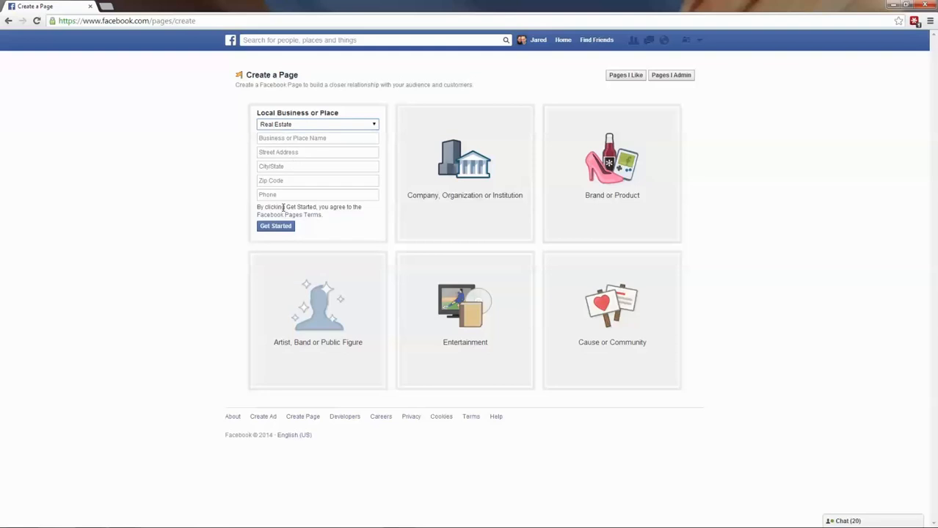
{"action": "left_click", "coordinate": [298, 138]}
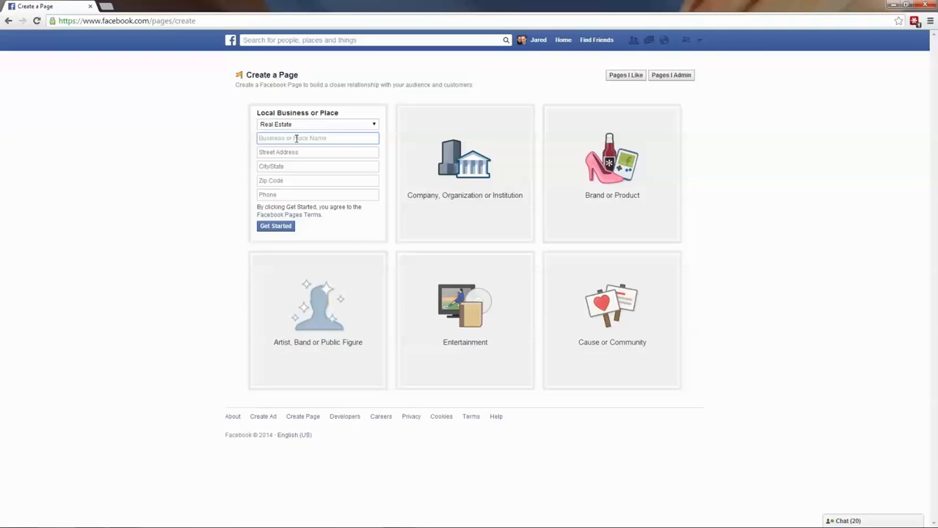
- Enter 'Nice Jacksonville Homes' as the business name
{"action": "type", "text": "NIche"}
{"action": "key", "text": "BackSpace"}
{"action": "key", "text": "BackSpace"}
{"action": "key", "text": "BackSpace"}
{"action": "type", "text": "ce Jacksonville Homes"}
- Fill in the saved street address, Lake City, Florida, the zip code and the business phone number
{"action": "key", "text": "Tab"}
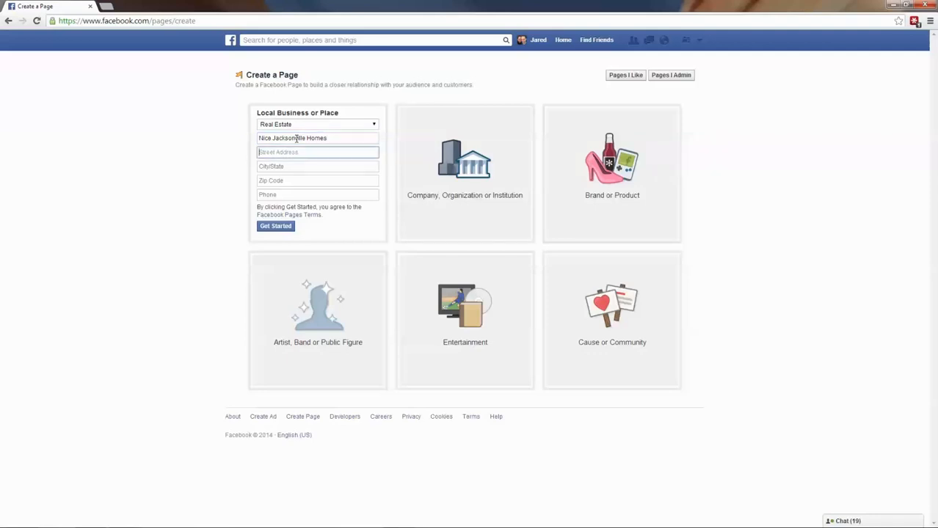
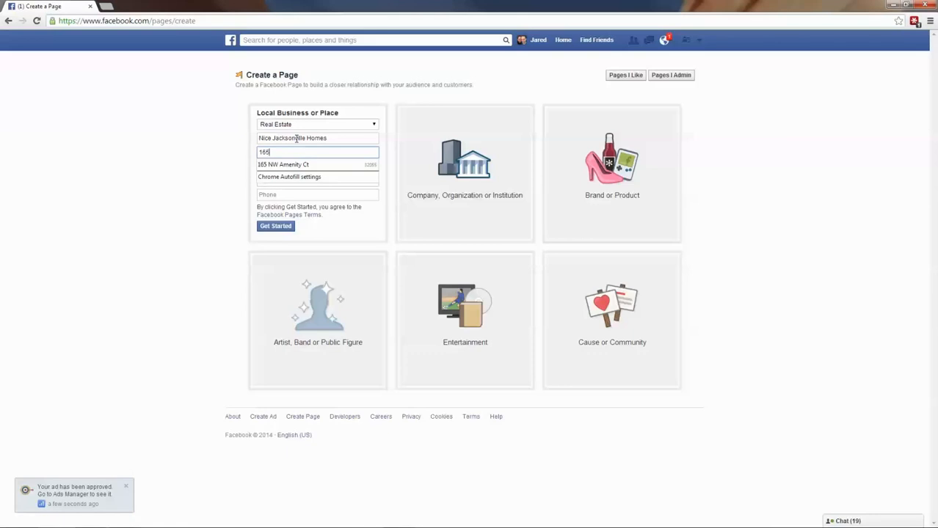
{"action": "left_click", "coordinate": [290, 167]}
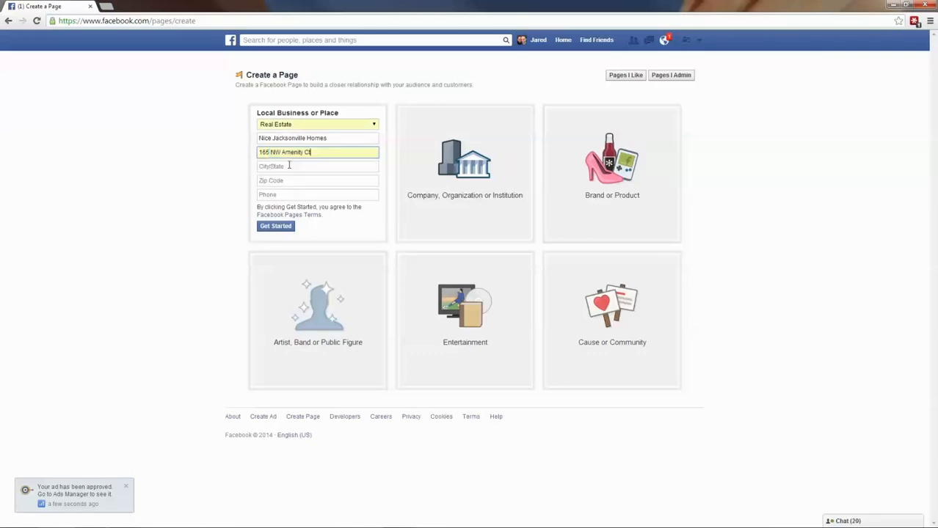
{"action": "left_click", "coordinate": [290, 166]}
{"action": "type", "text": "Lake City"}
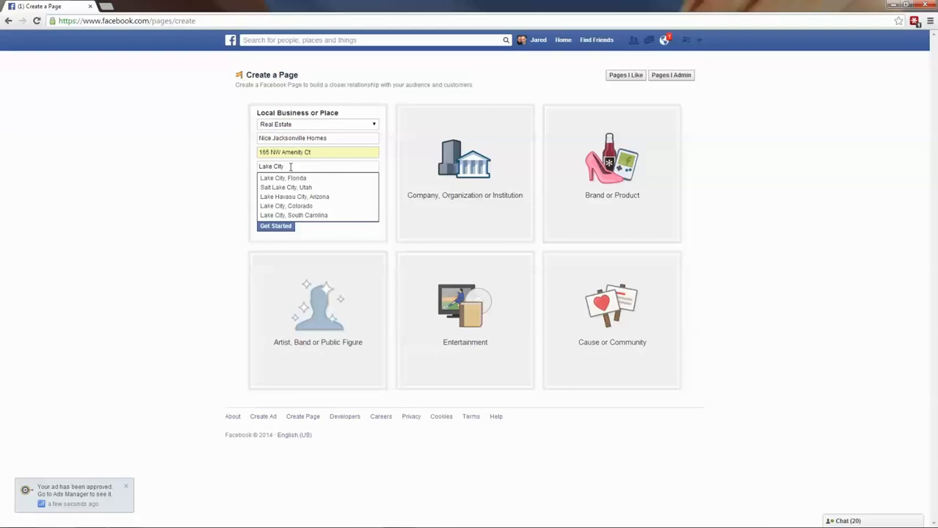
{"action": "left_click", "coordinate": [287, 178]}
{"action": "left_click", "coordinate": [282, 184]}
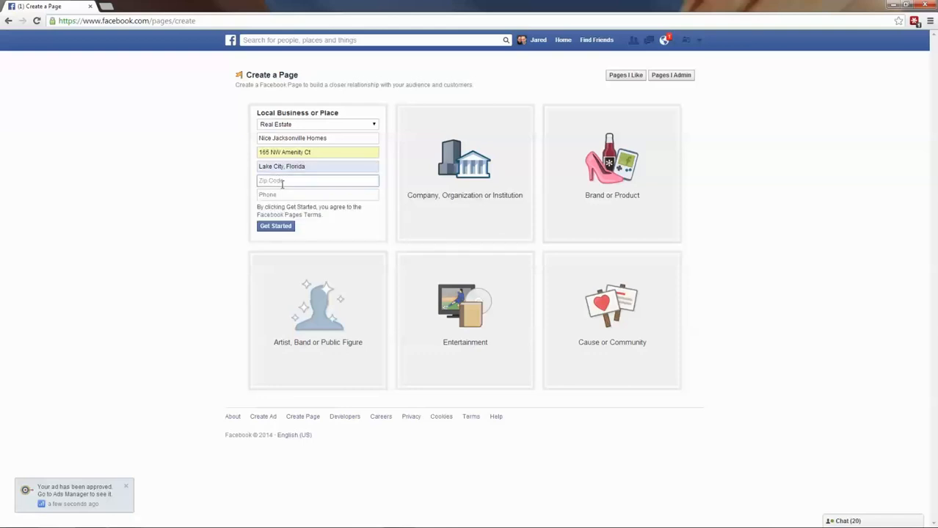
{"action": "type", "text": "32055"}
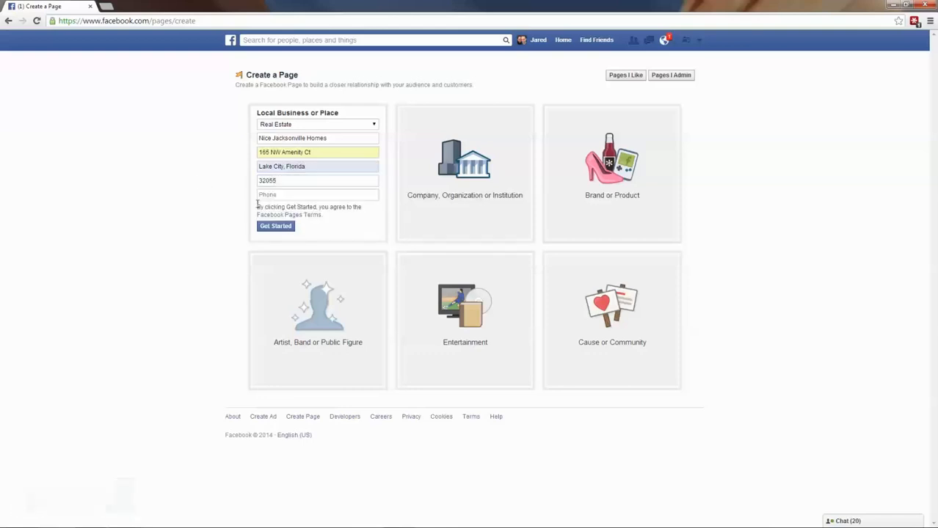
{"action": "left_click", "coordinate": [265, 195]}
{"action": "left_click", "coordinate": [195, 192]}
- After the name-taken error, rename the business to 'Nicest Atlanta Homes' and create the Page
{"action": "left_click", "coordinate": [277, 226]}
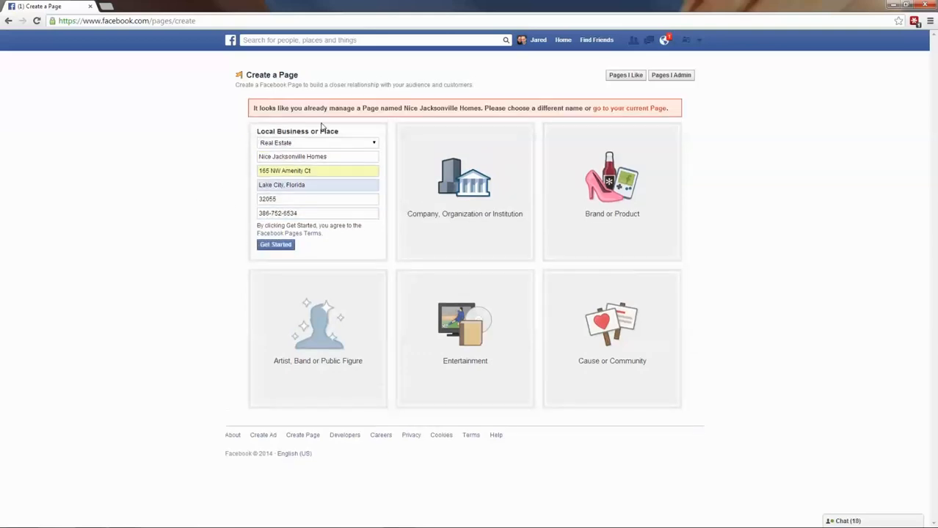
{"action": "left_click_drag", "start_coordinate": [332, 158], "coordinate": [201, 153]}
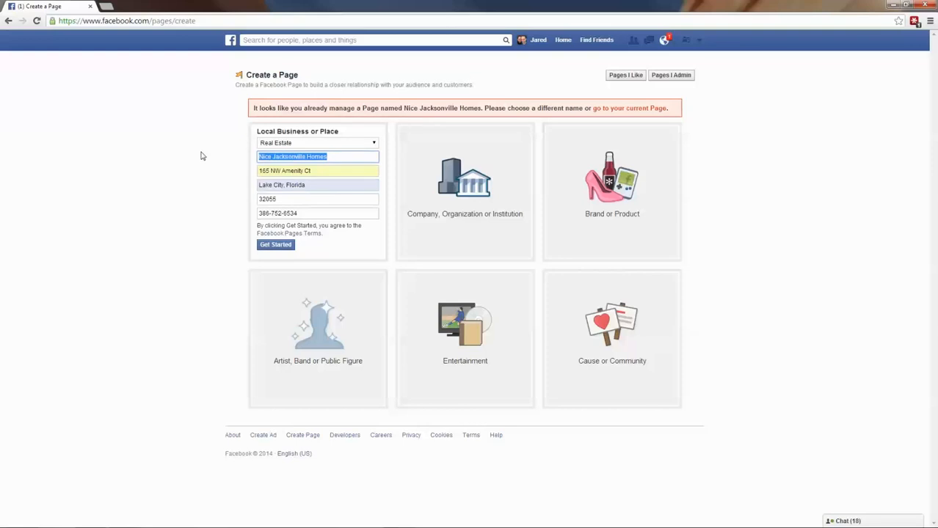
{"action": "type", "text": "Nic"}
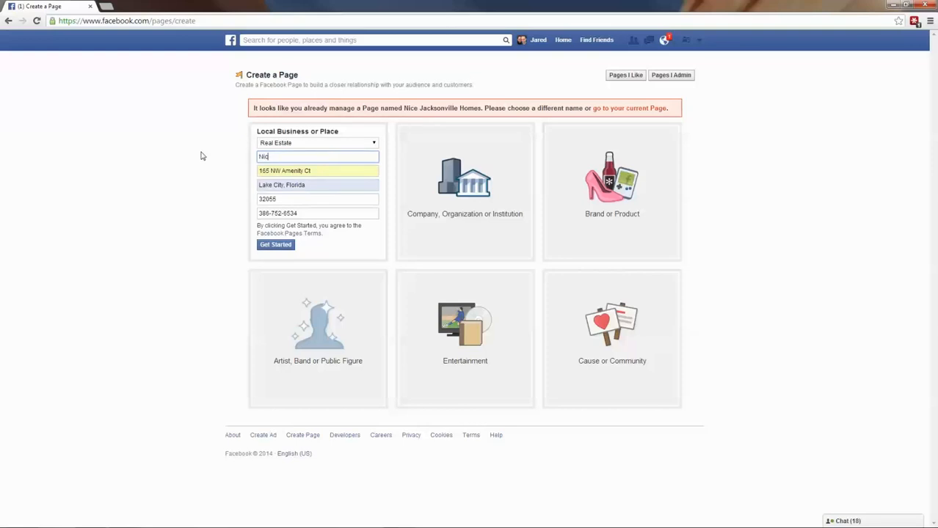
{"action": "type", "text": "est Atlanta Homes"}
{"action": "left_click", "coordinate": [283, 246]}
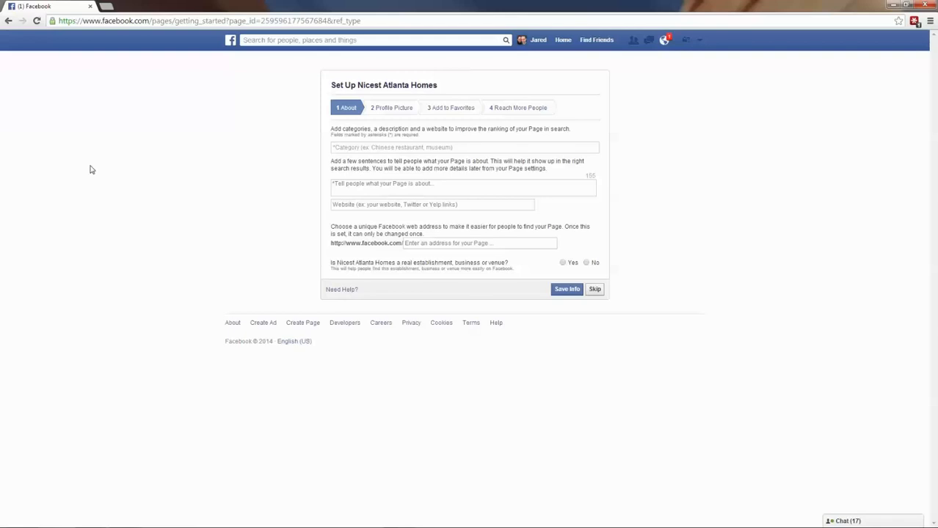
- Set the Page category to Real Estate and the description to 'License #, about business, etc'
{"action": "type", "text": "real"}
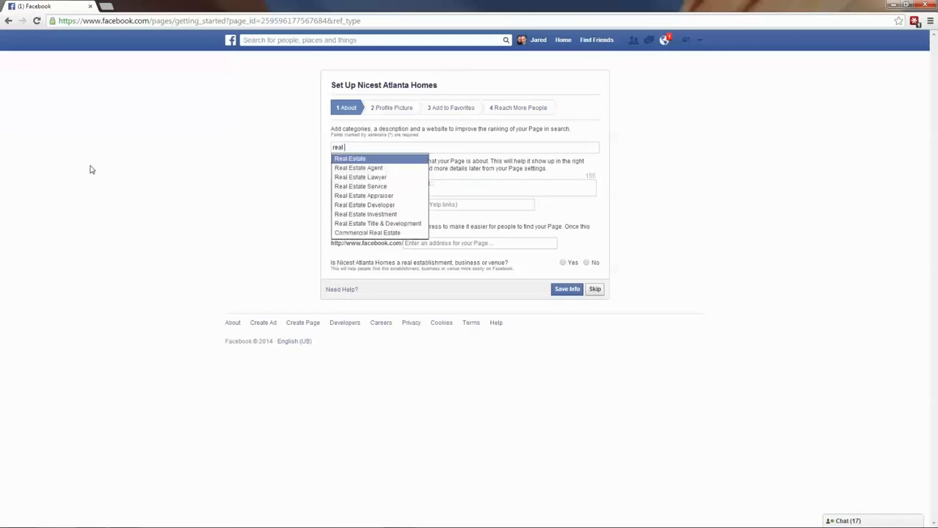
{"action": "left_click", "coordinate": [351, 158]}
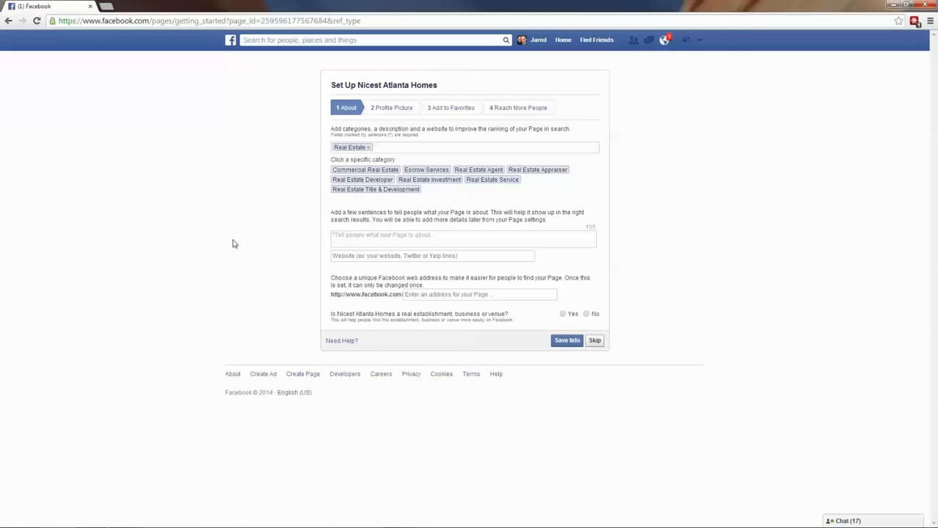
{"action": "type", "text": "License #"}
{"action": "key", "text": "BackSpace"}
{"action": "type", "text": ", about buise"}
{"action": "key", "text": "BackSpace"}
{"action": "key", "text": "BackSpace"}
{"action": "key", "text": "BackSpace"}
{"action": "type", "text": "siness, etc"}
{"action": "left_click", "coordinate": [346, 255]}
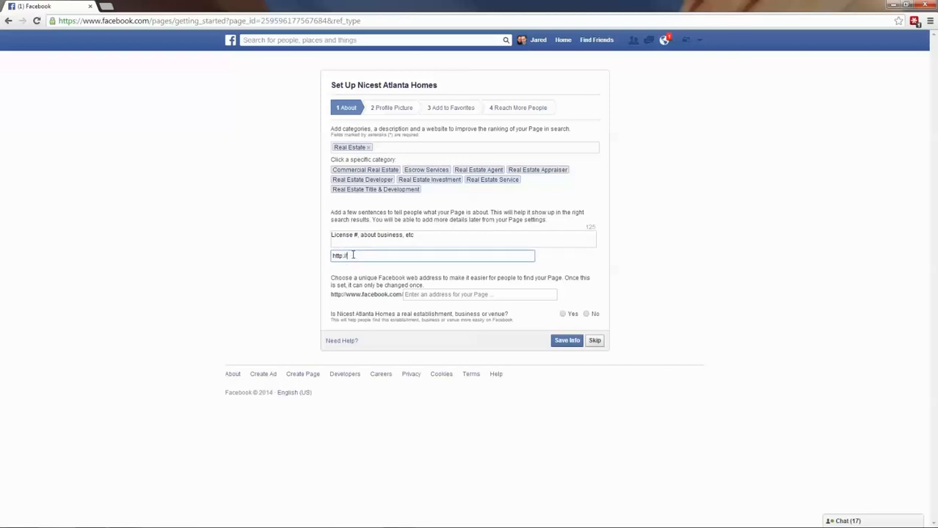
- Enter 'nicestatlantahomes' as the Page's Facebook web address
{"action": "left_click", "coordinate": [415, 294]}
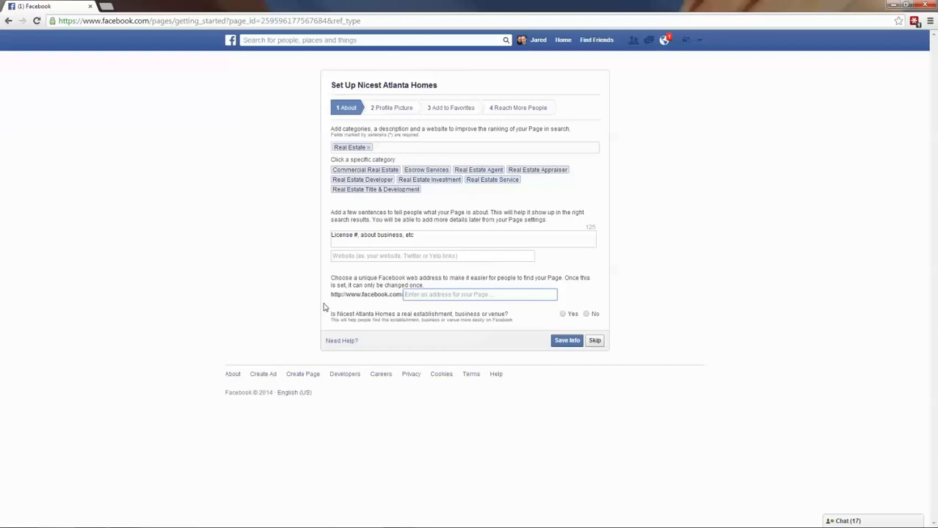
{"action": "left_click_drag", "start_coordinate": [331, 294], "coordinate": [404, 294]}
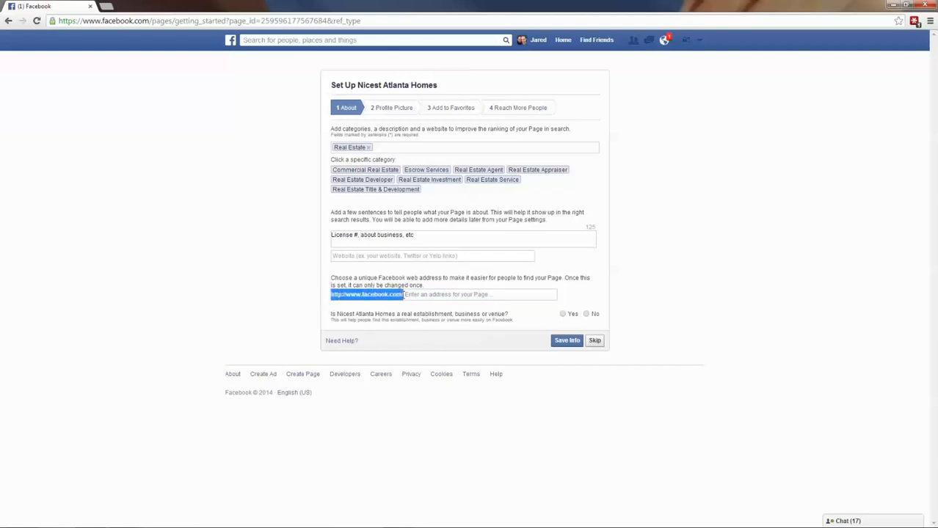
{"action": "left_click", "coordinate": [409, 295]}
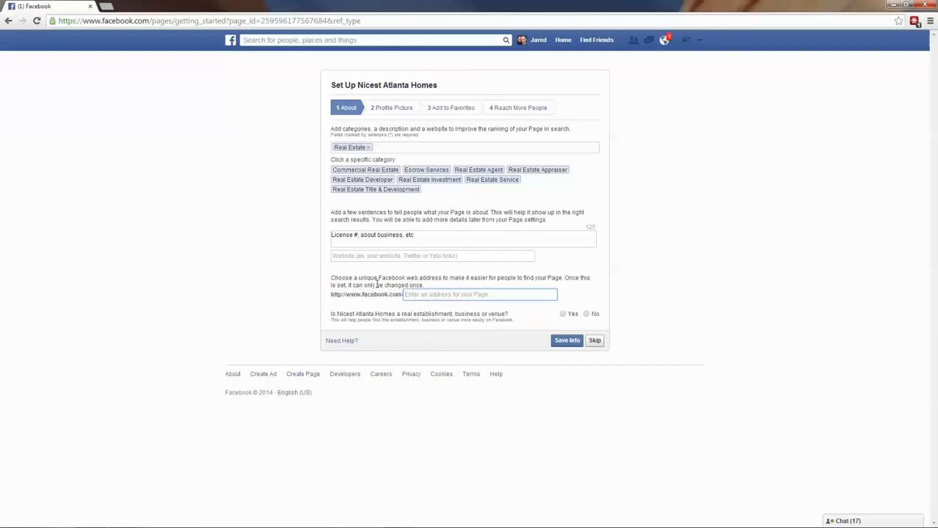
{"action": "left_click_drag", "start_coordinate": [329, 278], "coordinate": [439, 286]}
{"action": "left_click", "coordinate": [428, 295]}
{"action": "type", "text": "nicestatlantahomes"}
{"action": "left_click_drag", "start_coordinate": [461, 294], "coordinate": [355, 284]}
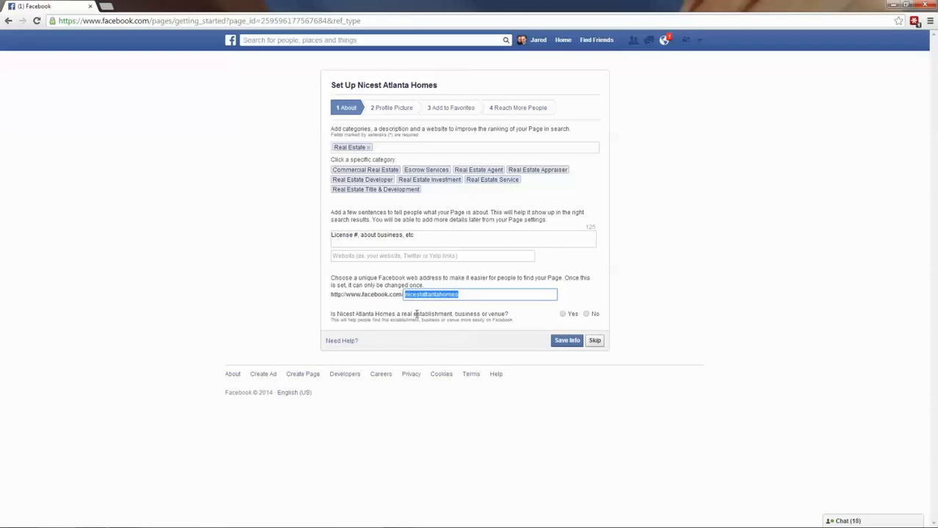
- Answer Yes to the real-establishment and official-representative questions and save the About info
{"action": "left_click_drag", "start_coordinate": [330, 315], "coordinate": [567, 315]}
{"action": "left_click", "coordinate": [564, 315]}
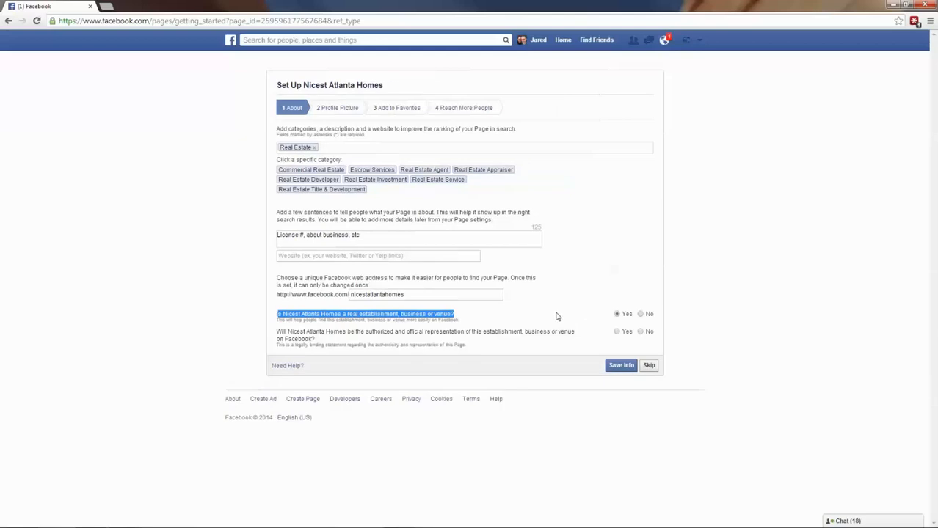
{"action": "left_click_drag", "start_coordinate": [281, 335], "coordinate": [438, 330]}
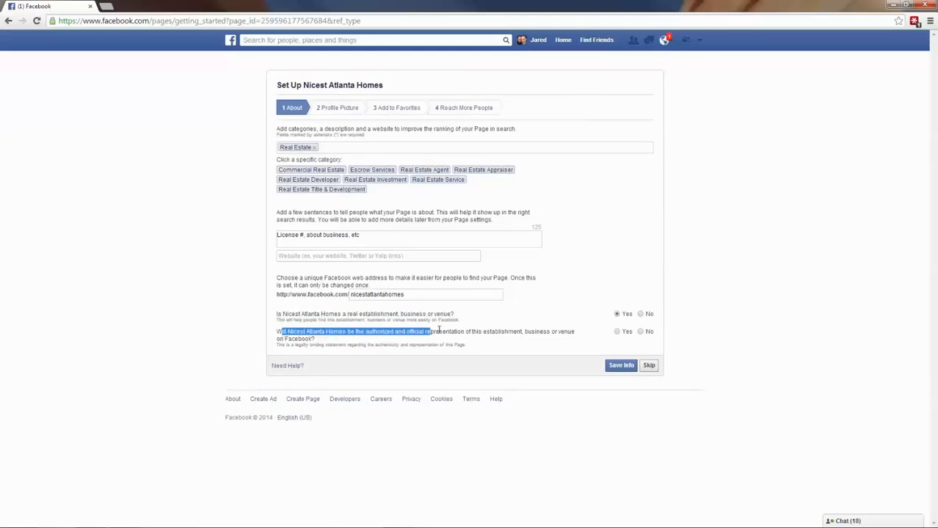
{"action": "left_click", "coordinate": [512, 331]}
{"action": "left_click", "coordinate": [617, 331]}
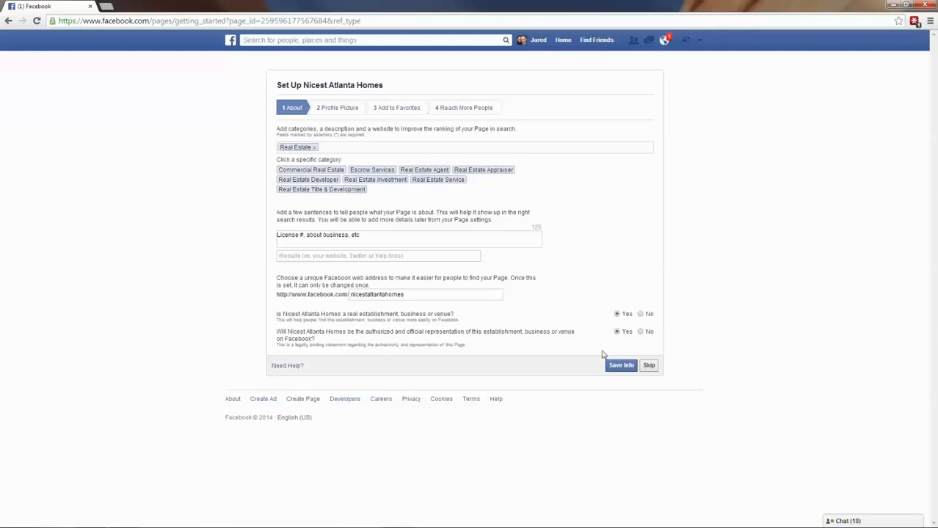
{"action": "left_click", "coordinate": [621, 366]}
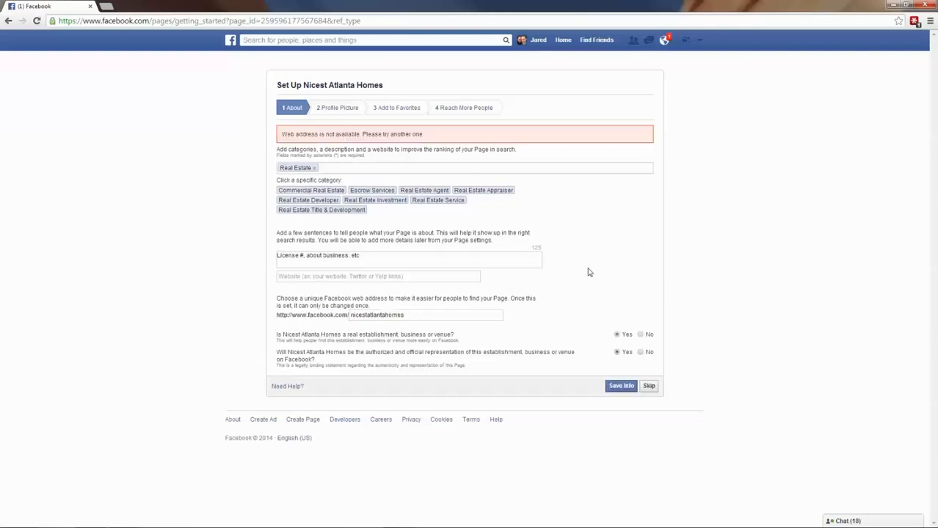
- Replace the rejected web address with 'ear49309' and save the About info
{"action": "left_click_drag", "start_coordinate": [281, 134], "coordinate": [423, 132]}
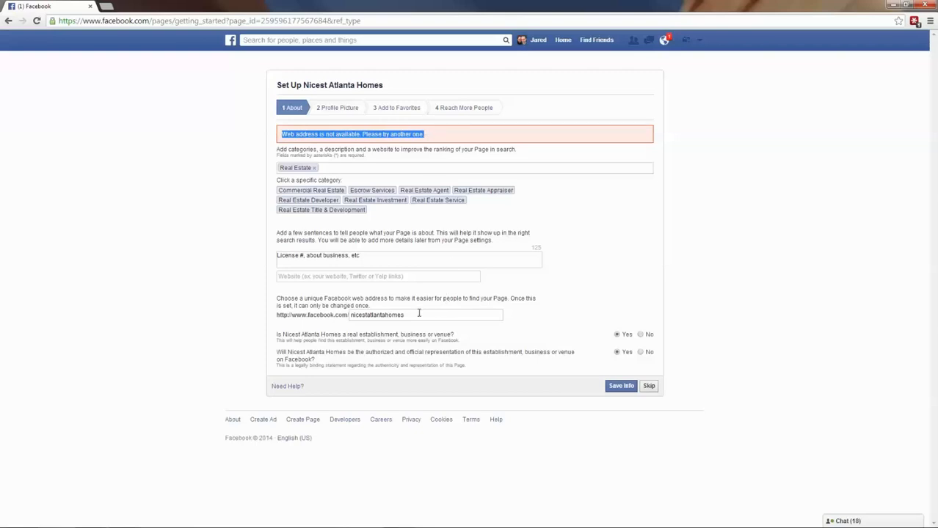
{"action": "left_click_drag", "start_coordinate": [419, 314], "coordinate": [318, 307]}
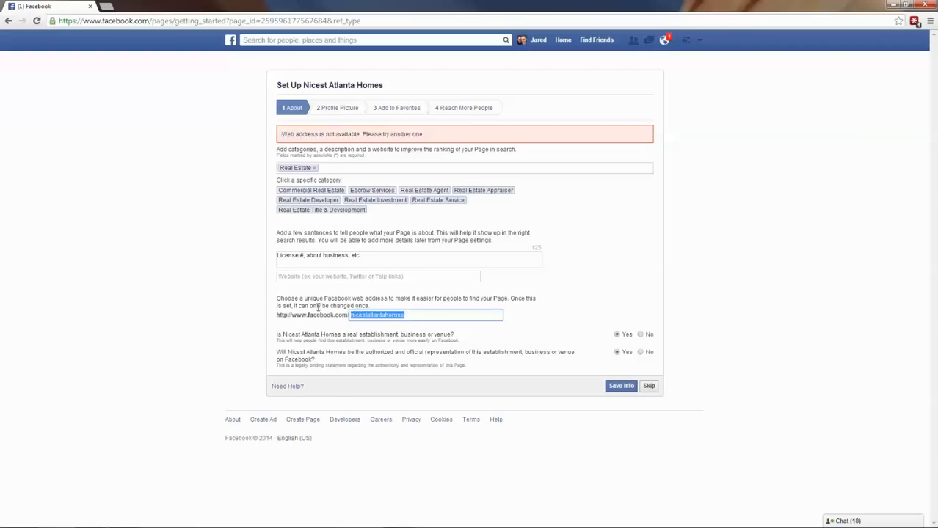
{"action": "type", "text": "ear49309"}
{"action": "left_click", "coordinate": [618, 388]}
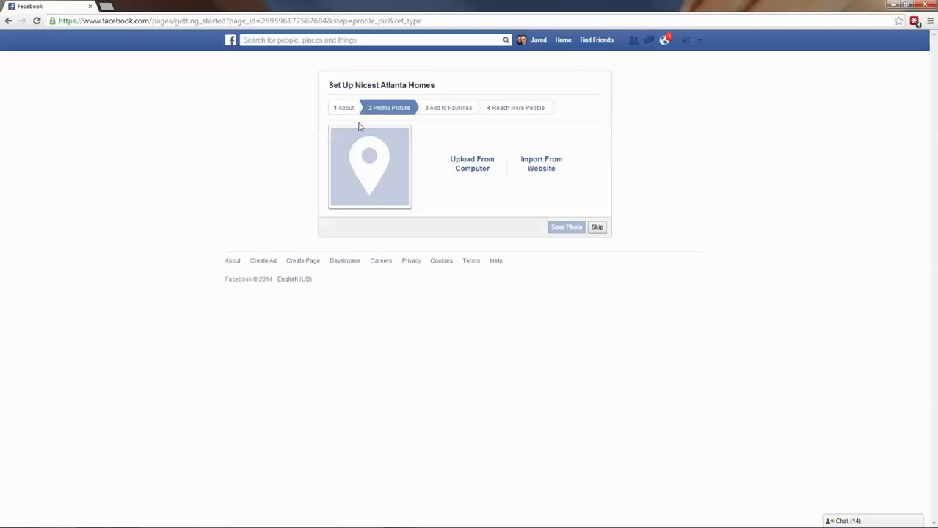
- Upload house-wallpaper-40.jpg as the profile picture and skip adding the Page to favorites
{"action": "left_click", "coordinate": [468, 171]}
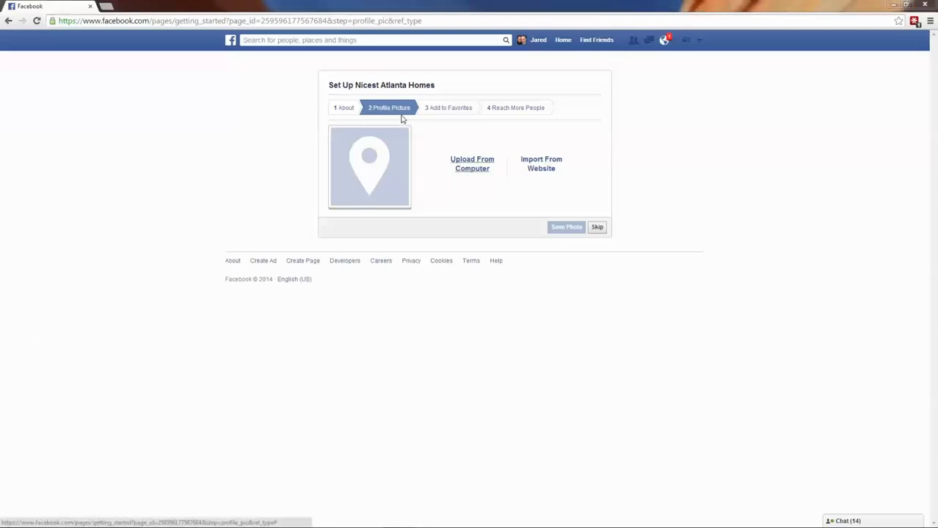
{"action": "left_click", "coordinate": [302, 147]}
{"action": "double_click", "coordinate": [303, 149]}
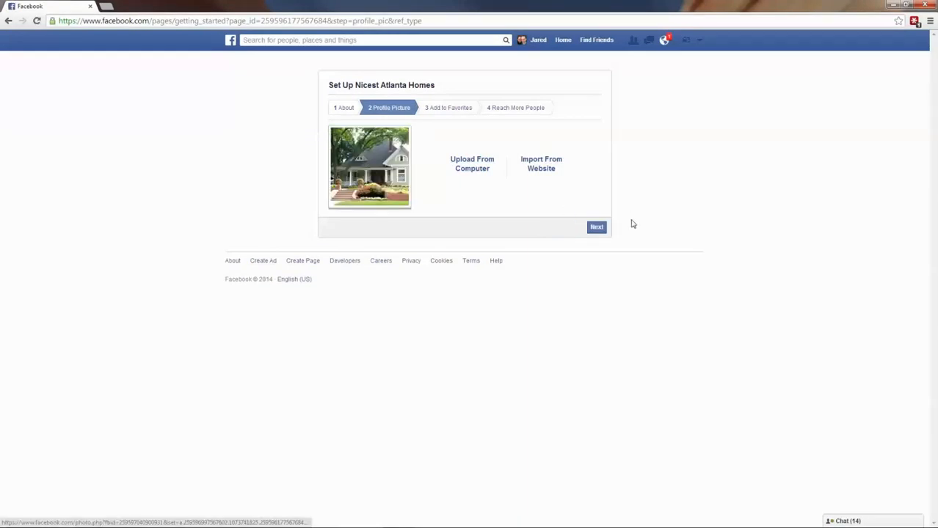
{"action": "left_click", "coordinate": [594, 229]}
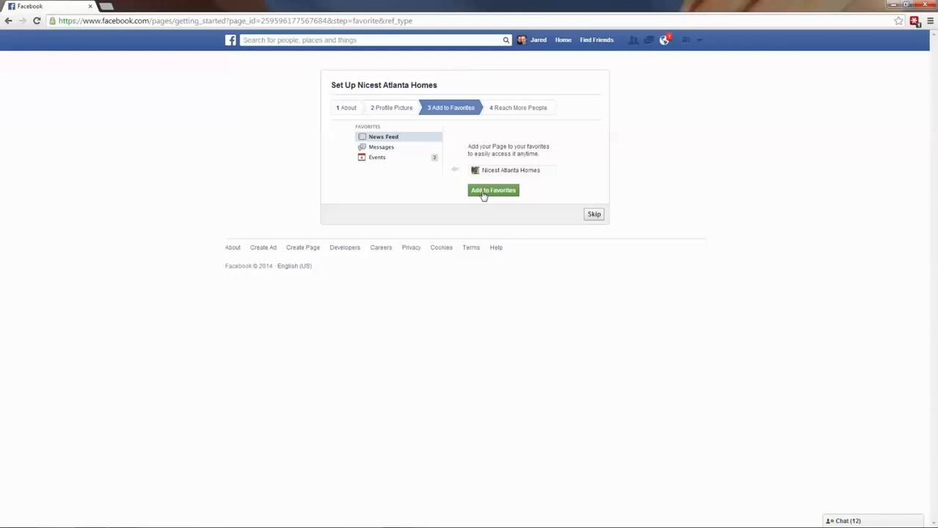
{"action": "left_click", "coordinate": [594, 215]}
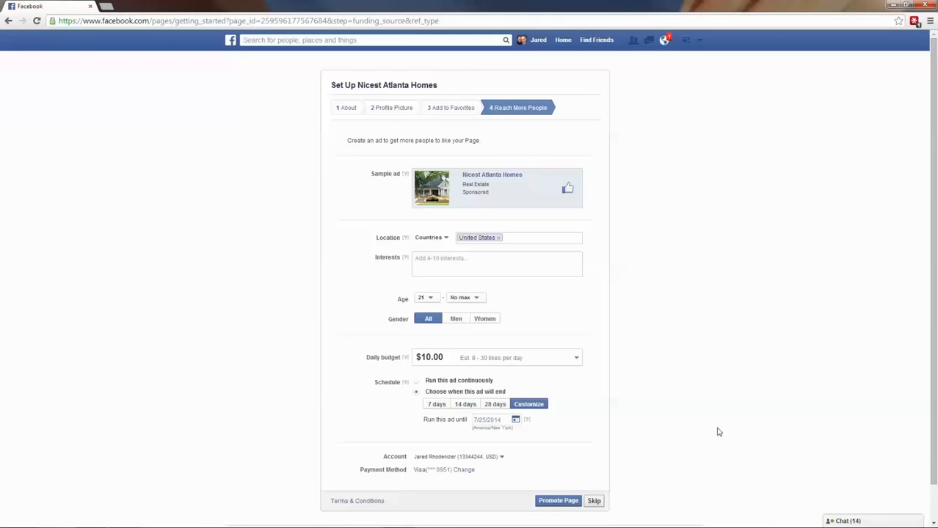
- Skip the $10.00 daily-budget ad offered on the Reach More People step
{"action": "scroll", "coordinate": [718, 432], "scroll_direction": "down", "scroll_amount": 1}
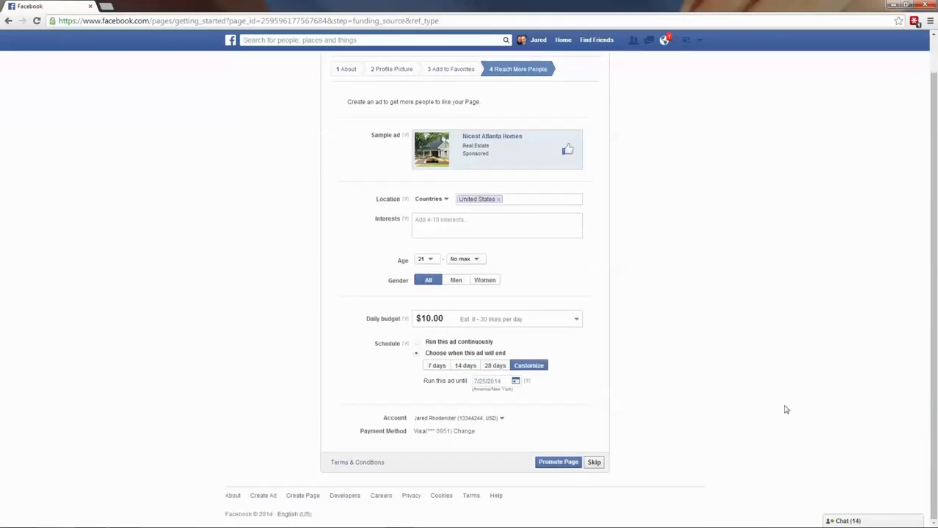
{"action": "scroll", "coordinate": [759, 452], "scroll_direction": "up", "scroll_amount": 1}
{"action": "scroll", "coordinate": [676, 352], "scroll_direction": "down", "scroll_amount": 1}
{"action": "left_click", "coordinate": [594, 464]}
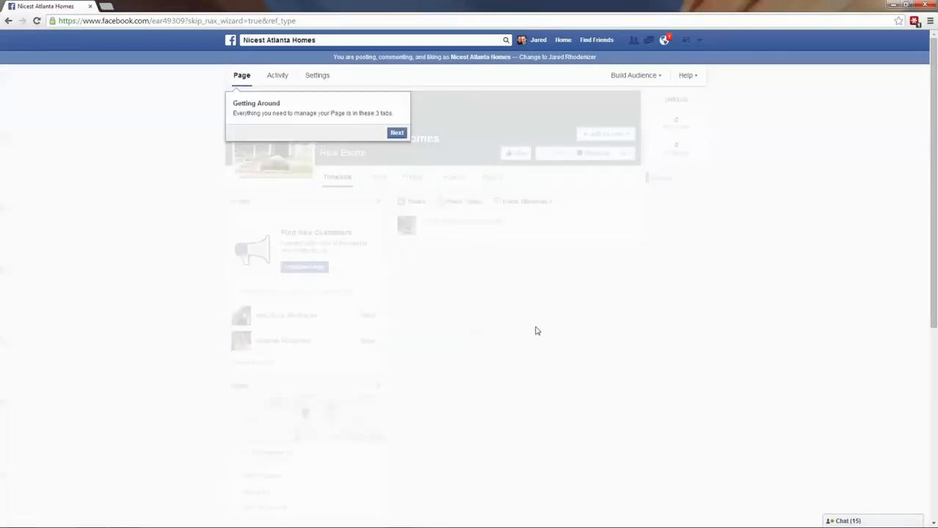
- Step through the Getting Around tour tips, skipping the Like tip, until the tour closes
{"action": "left_click", "coordinate": [397, 133]}
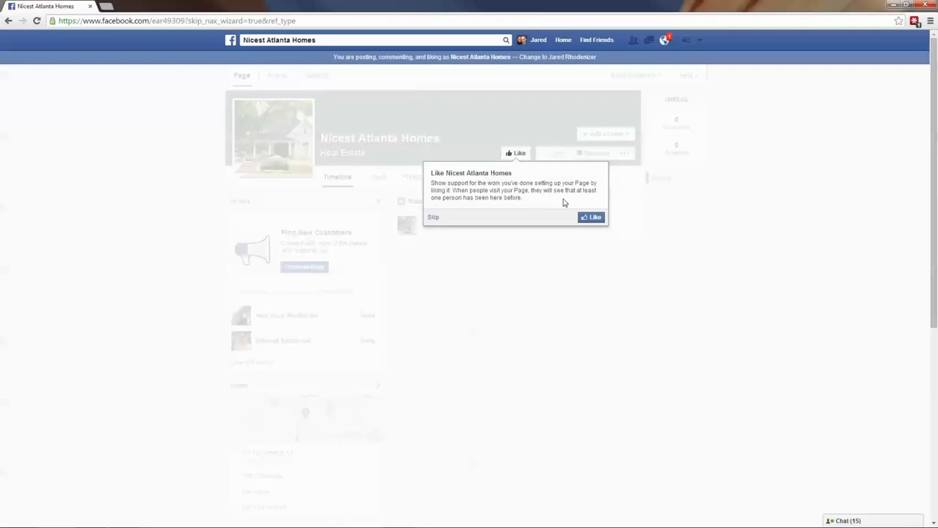
{"action": "left_click", "coordinate": [433, 218]}
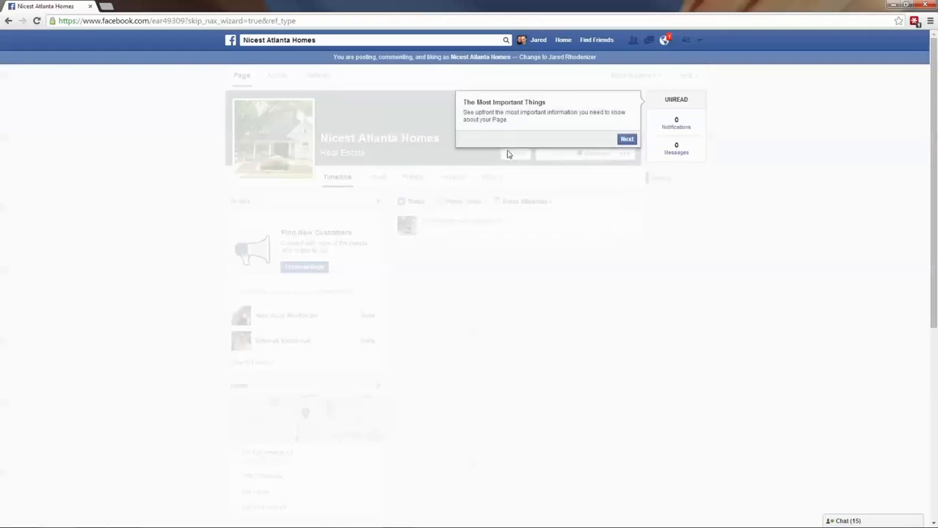
{"action": "left_click", "coordinate": [628, 140]}
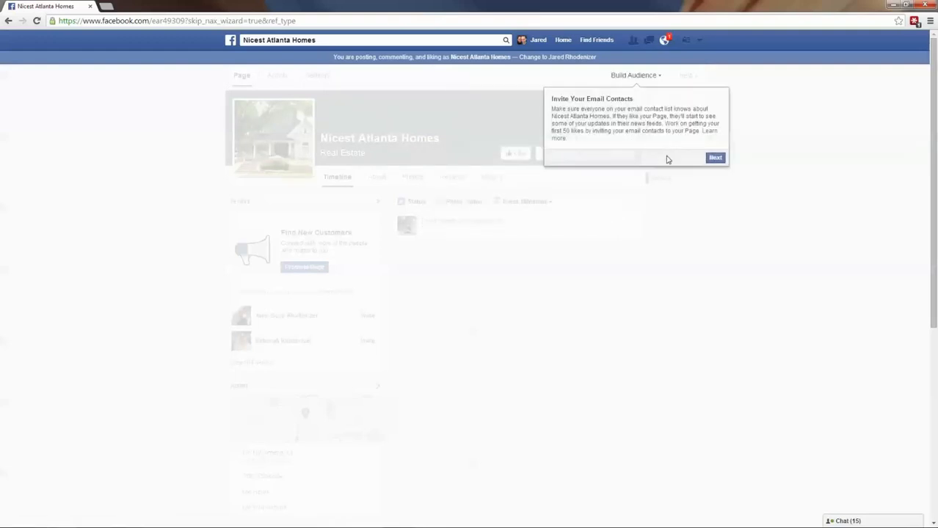
{"action": "left_click", "coordinate": [717, 162]}
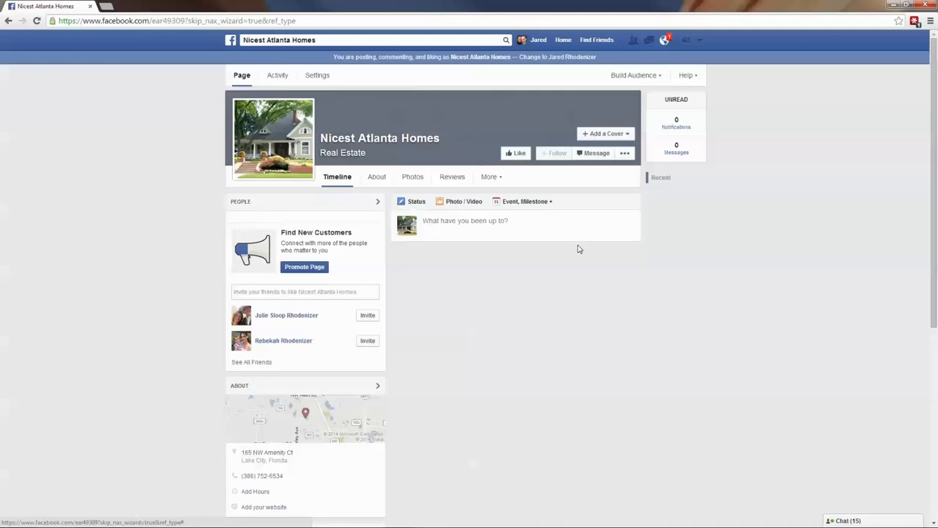